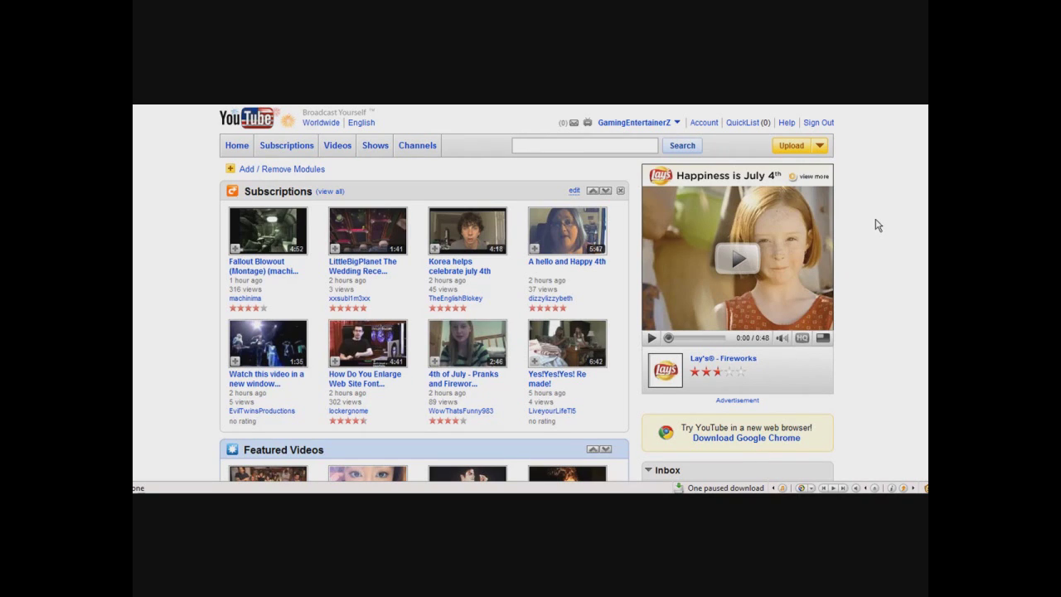
- Open the account's list of uploaded videos
click(514, 145)
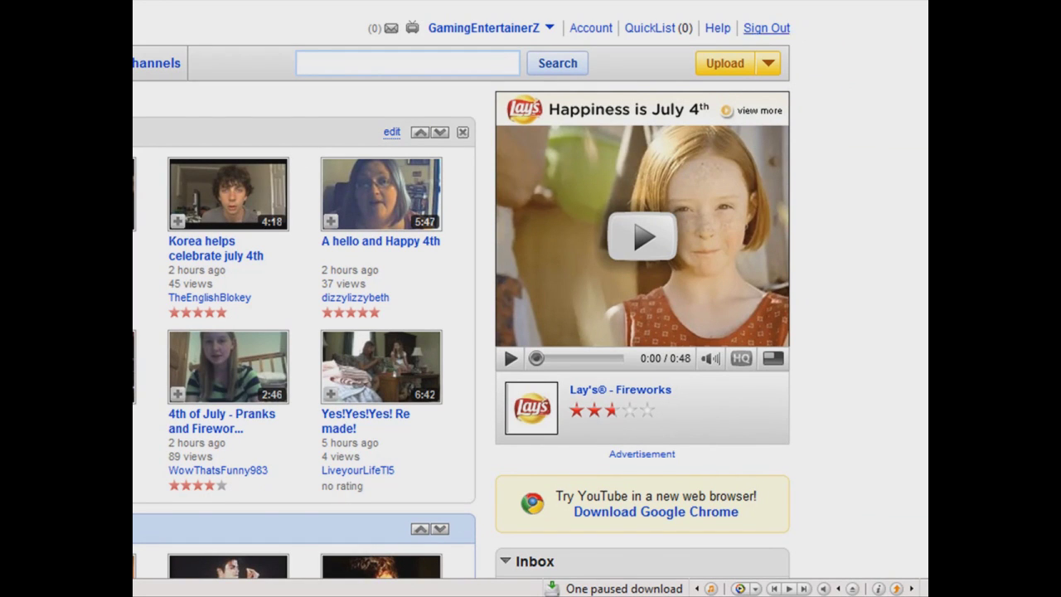
mouse_move(497, 28)
mouse_move(434, 28)
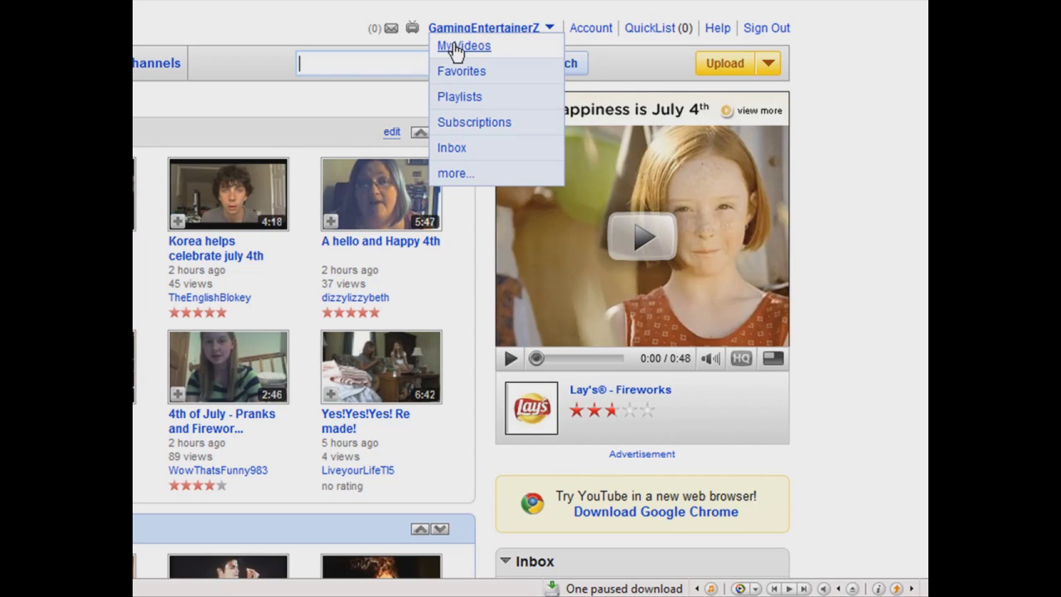
click(459, 47)
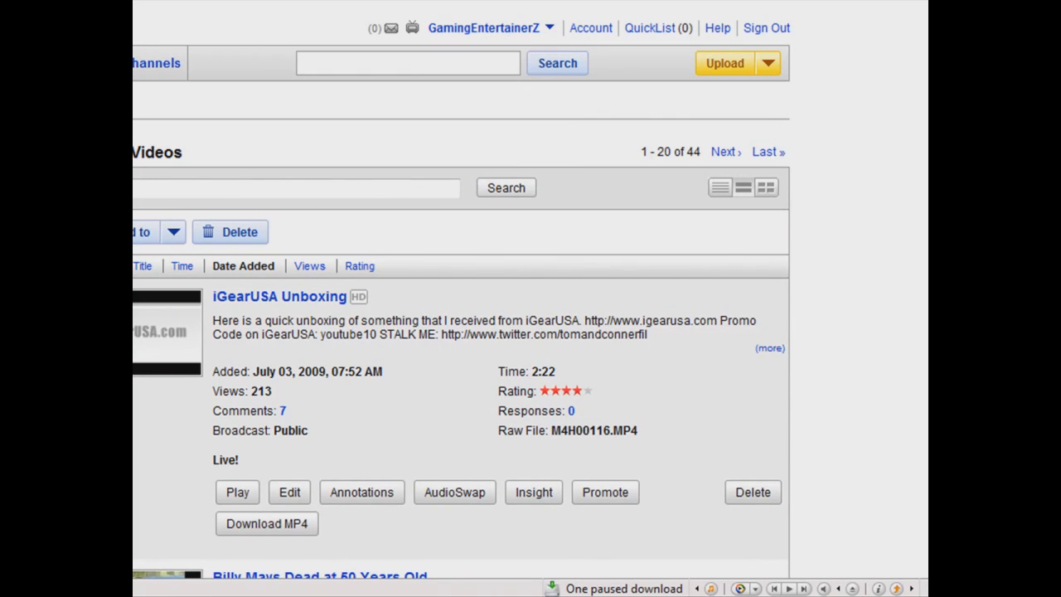
- Find the video "iPhone 3GS Speed Test (6/12/09 Day 22)" among the uploads and open its annotations for editing
scroll(460, 290, down, 20)
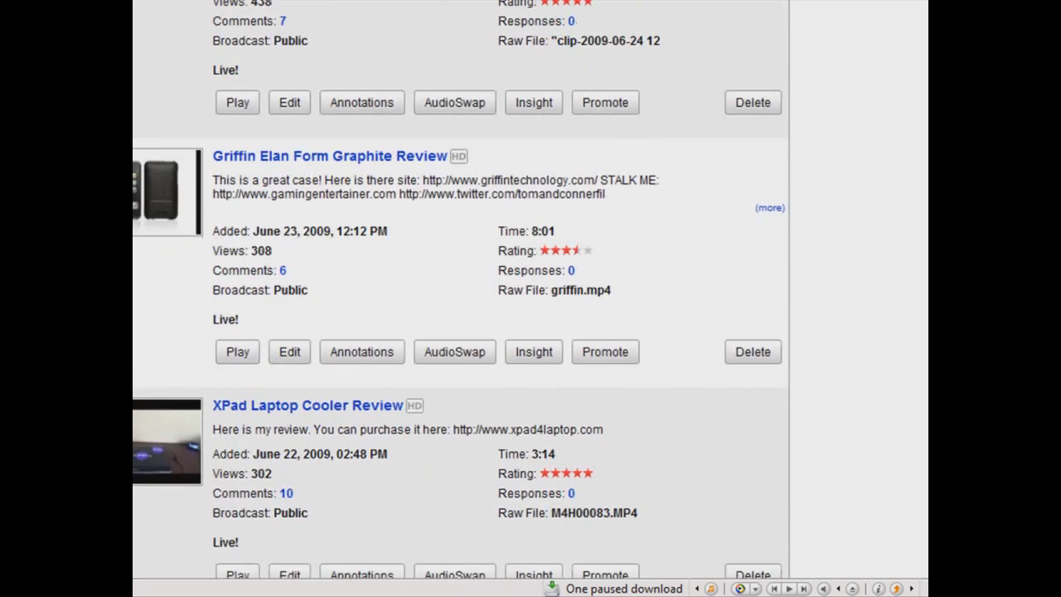
scroll(460, 290, down, 15)
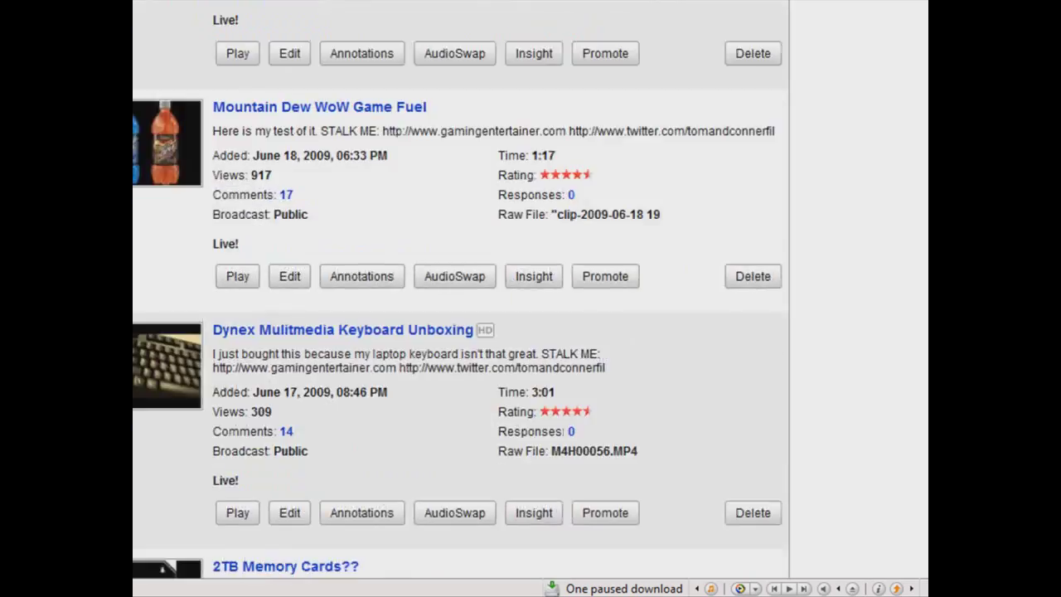
scroll(460, 290, down, 13)
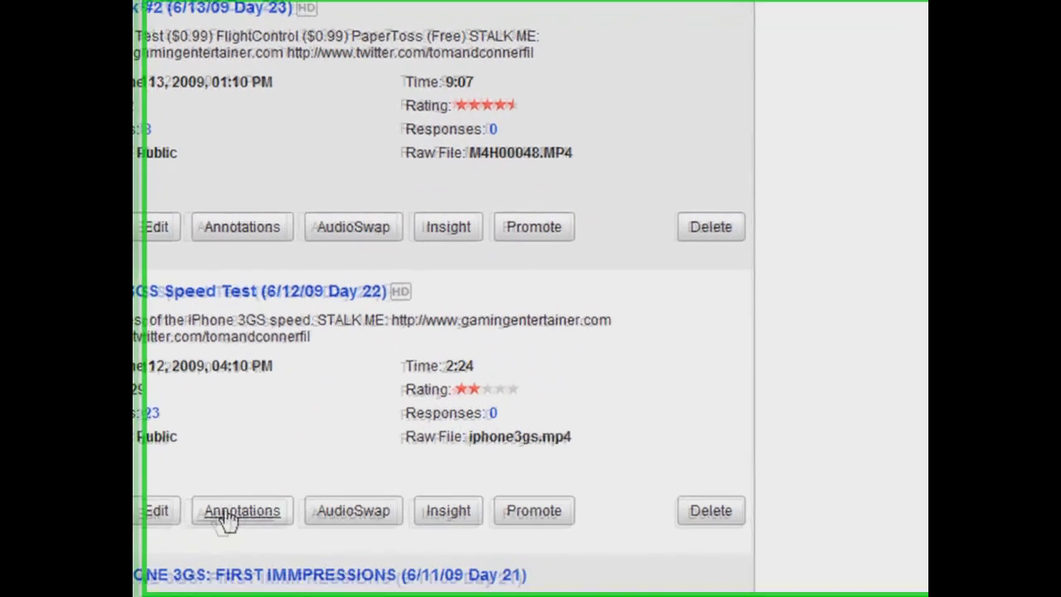
click(322, 468)
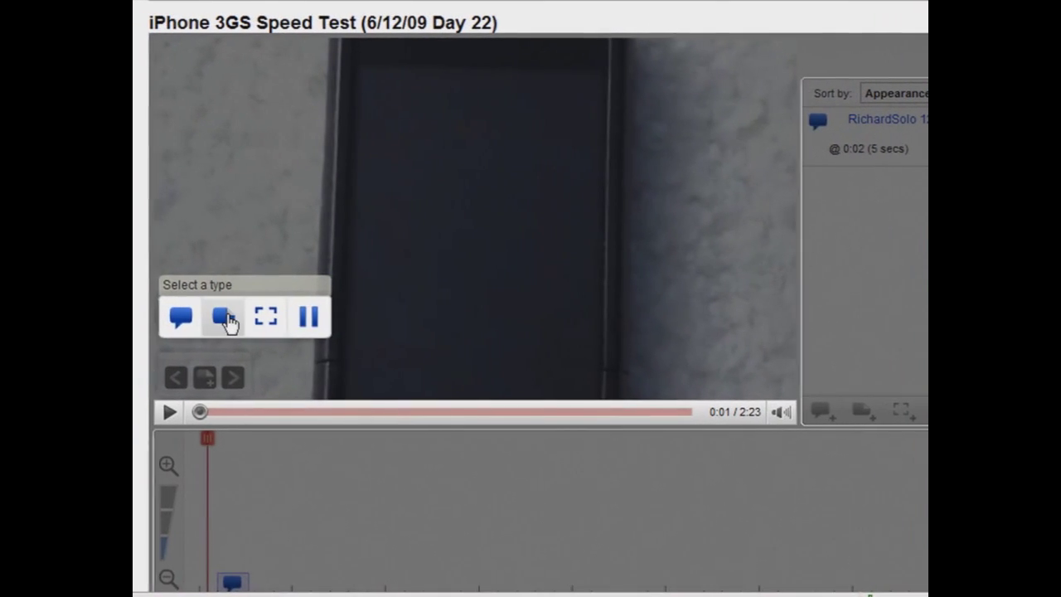
- Add a note annotation at 0:01 with the text "HI YOUTUBE!!"
click(227, 319)
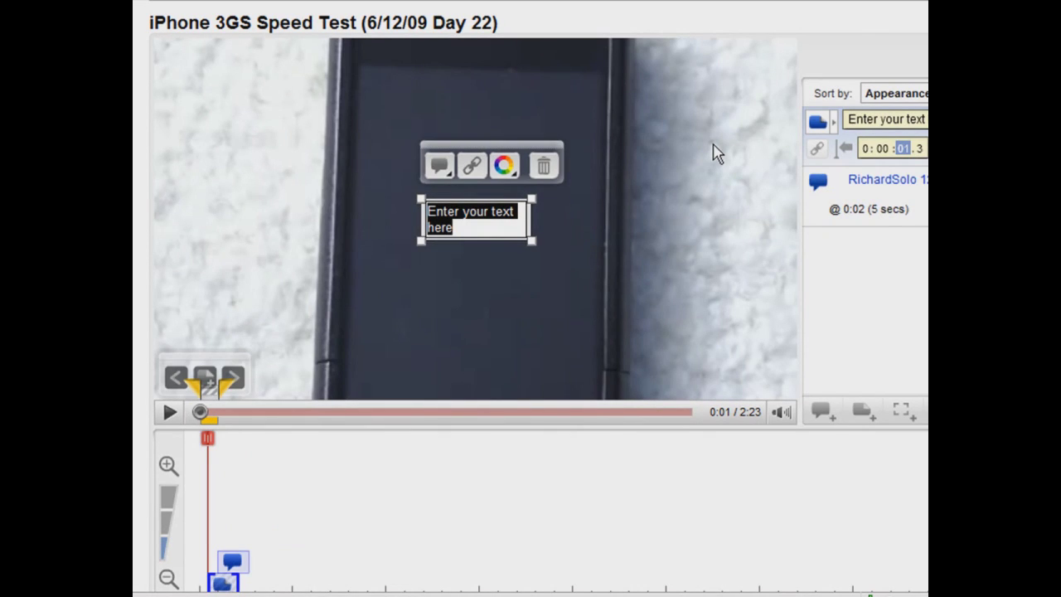
text(HI YOUTUBE!!)
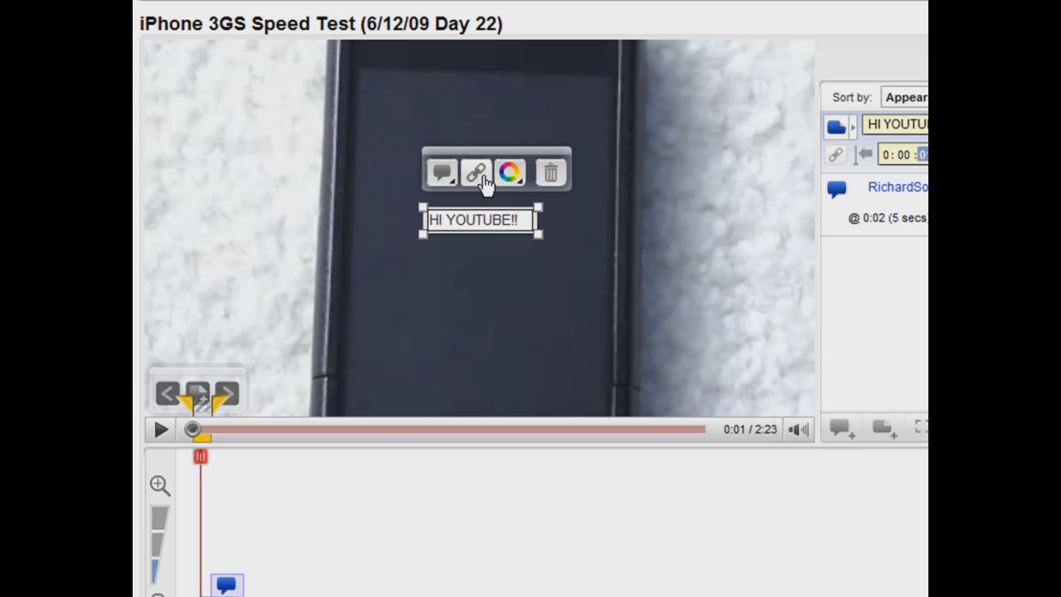
drag(521, 220, 446, 221)
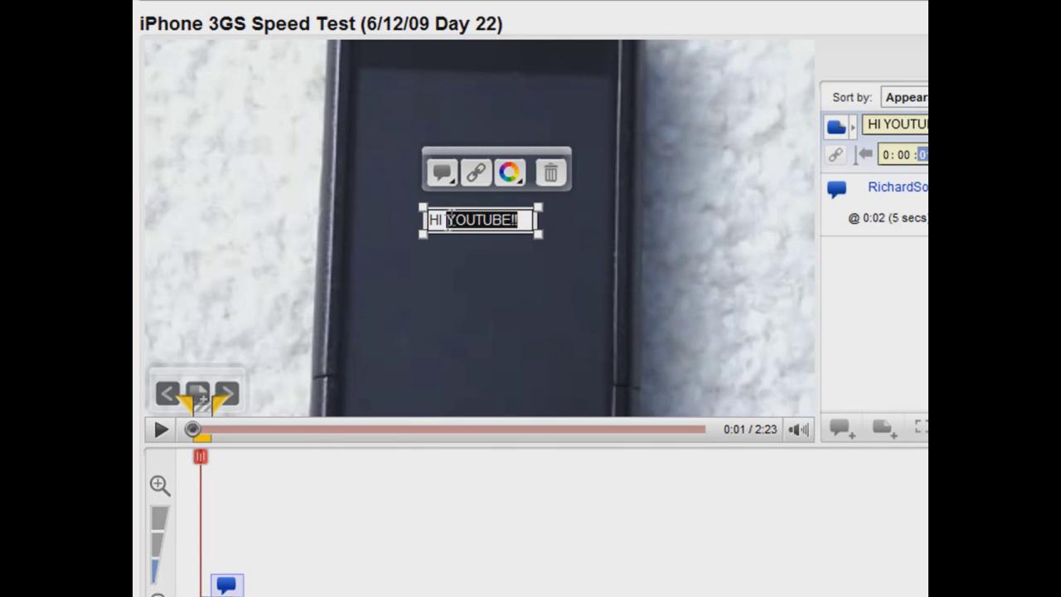
click(479, 176)
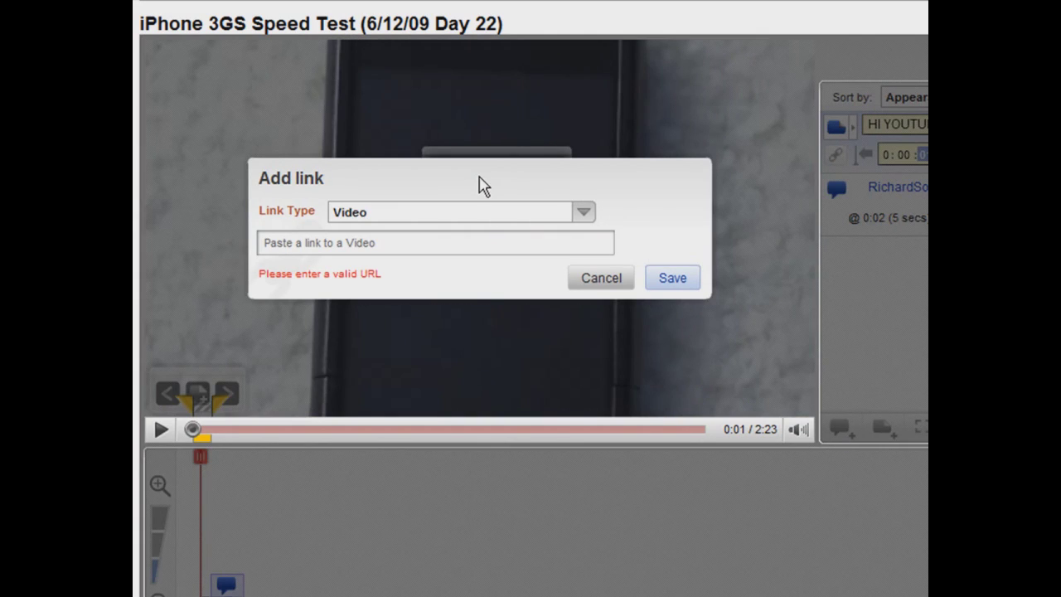
click(446, 212)
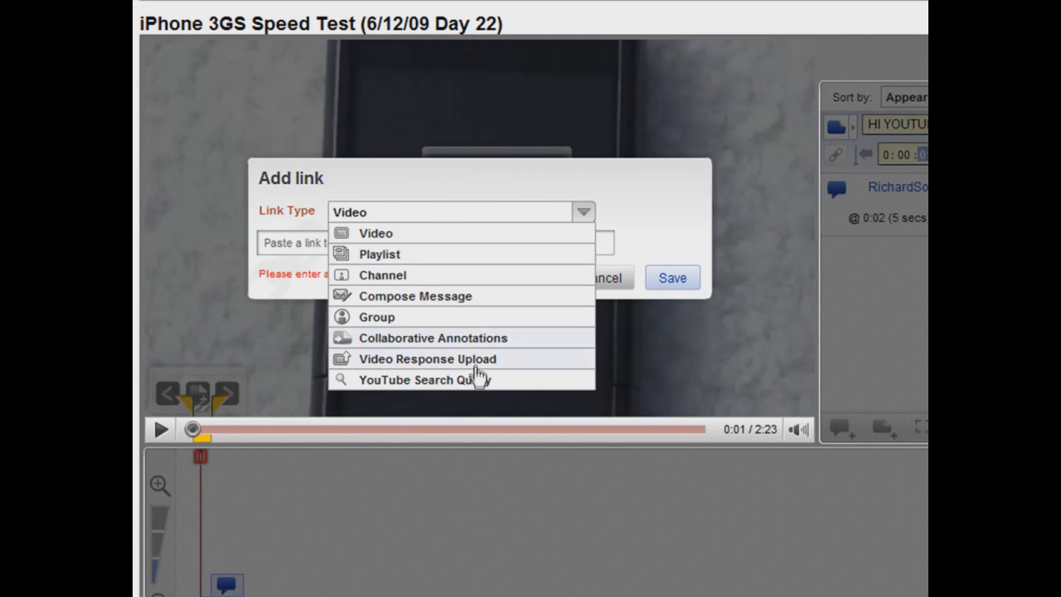
click(636, 218)
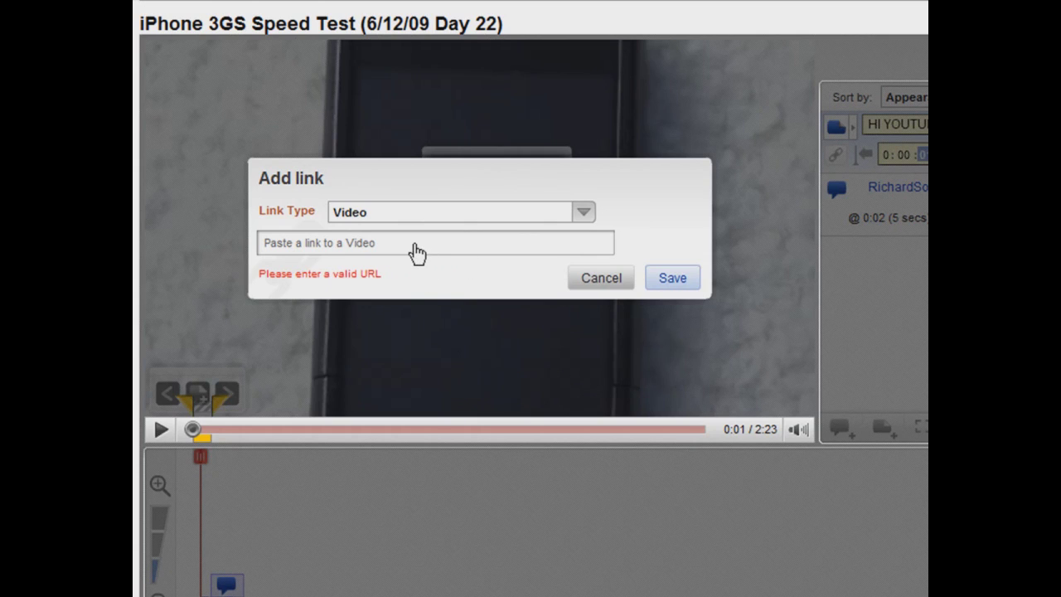
click(438, 217)
click(611, 285)
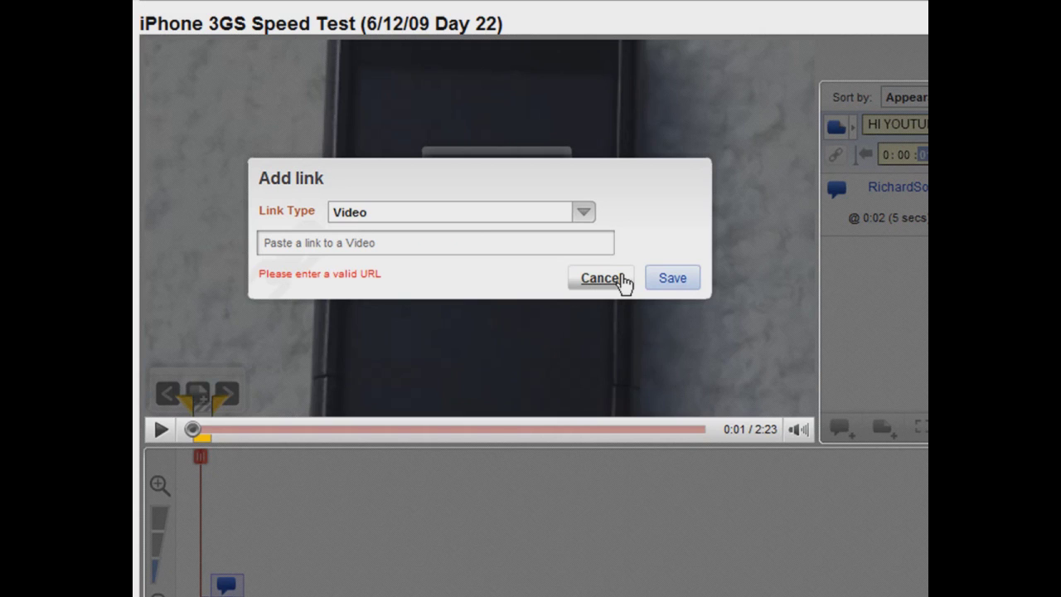
click(623, 282)
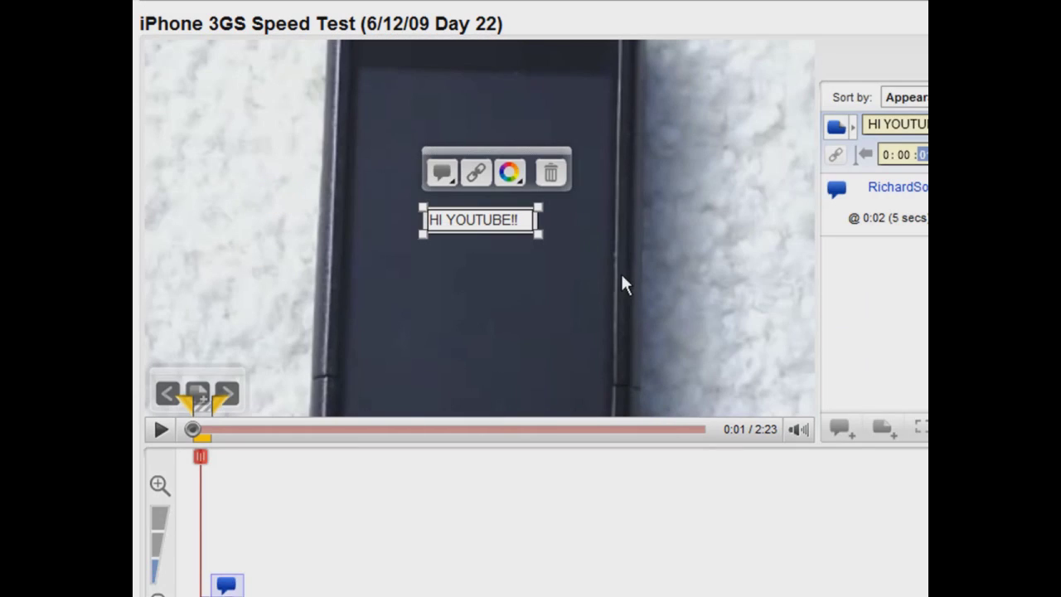
- Colour the "HI YOUTUBE!!" note blue and extend its end time to about 0:00:14.6
click(508, 184)
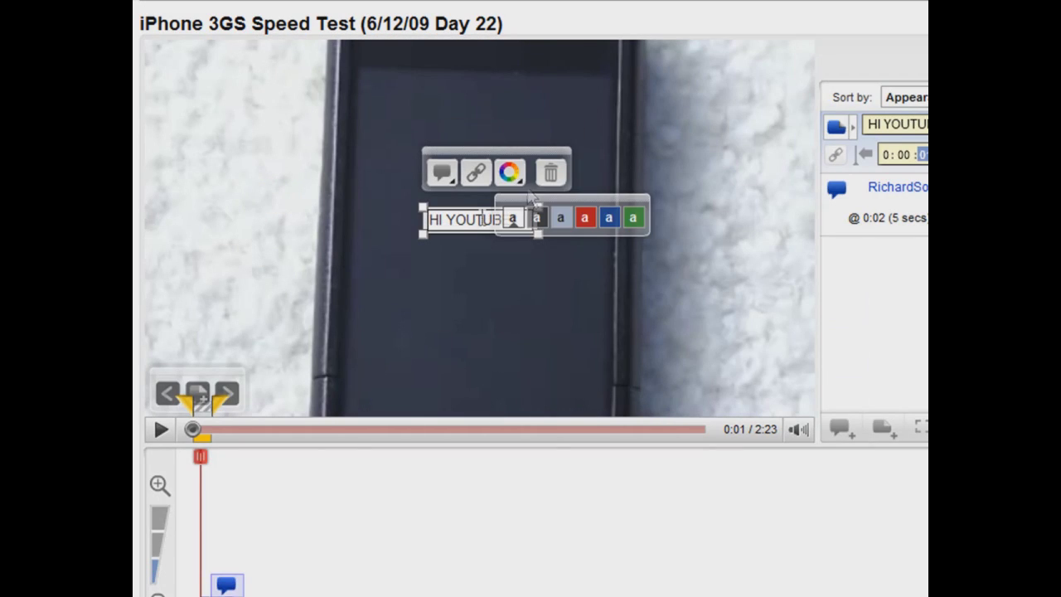
click(611, 217)
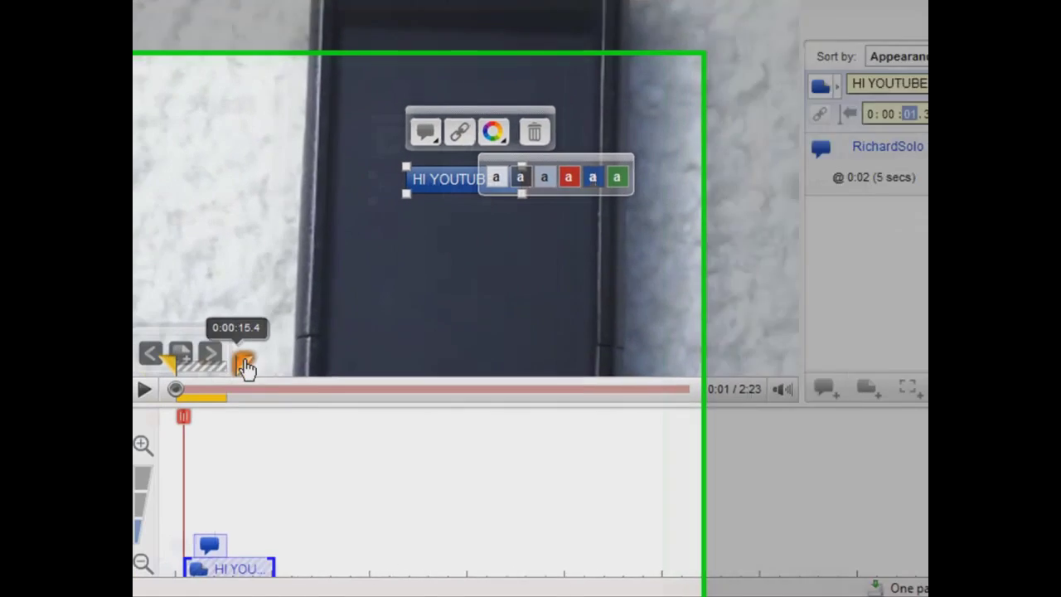
mouse_move(127, 381)
mouse_down()
mouse_move(238, 381)
mouse_move(93, 397)
mouse_move(106, 397)
mouse_up()
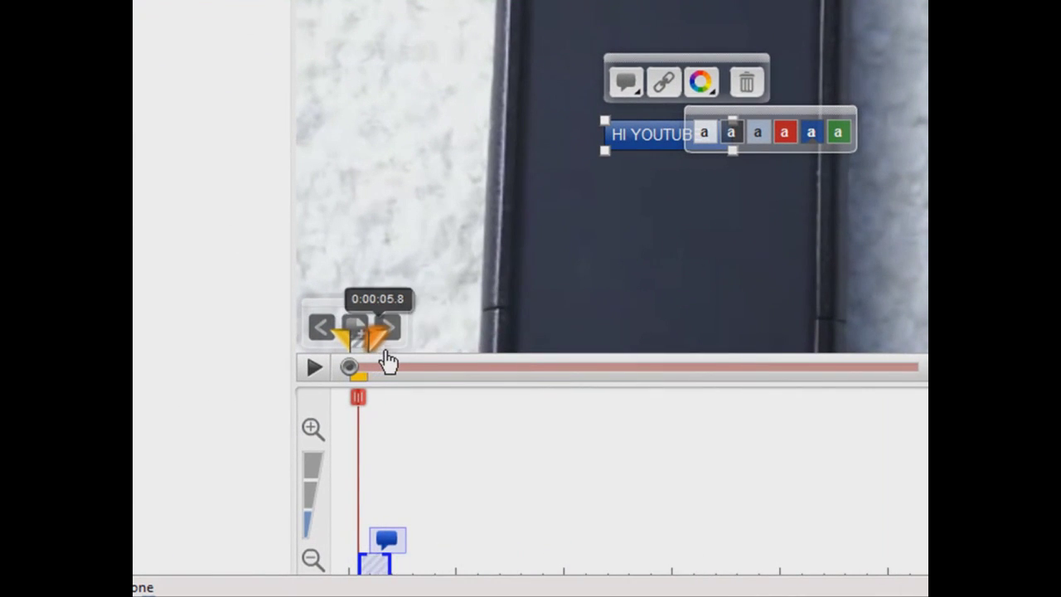
drag(388, 363, 412, 359)
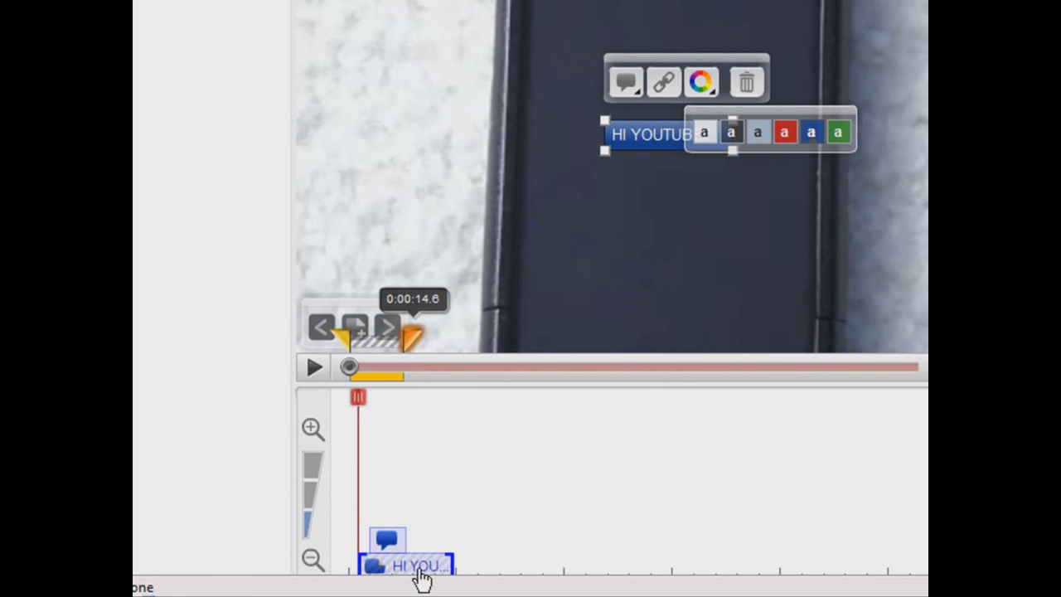
- Add a spotlight annotation at 0:04 and move it off the phone onto the light background beside it
click(386, 540)
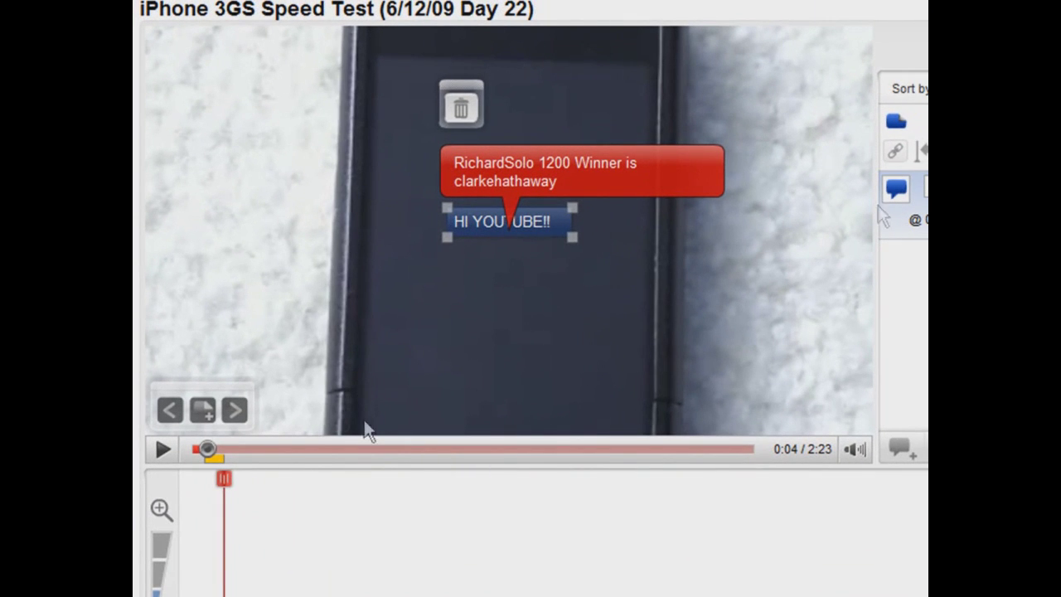
click(202, 409)
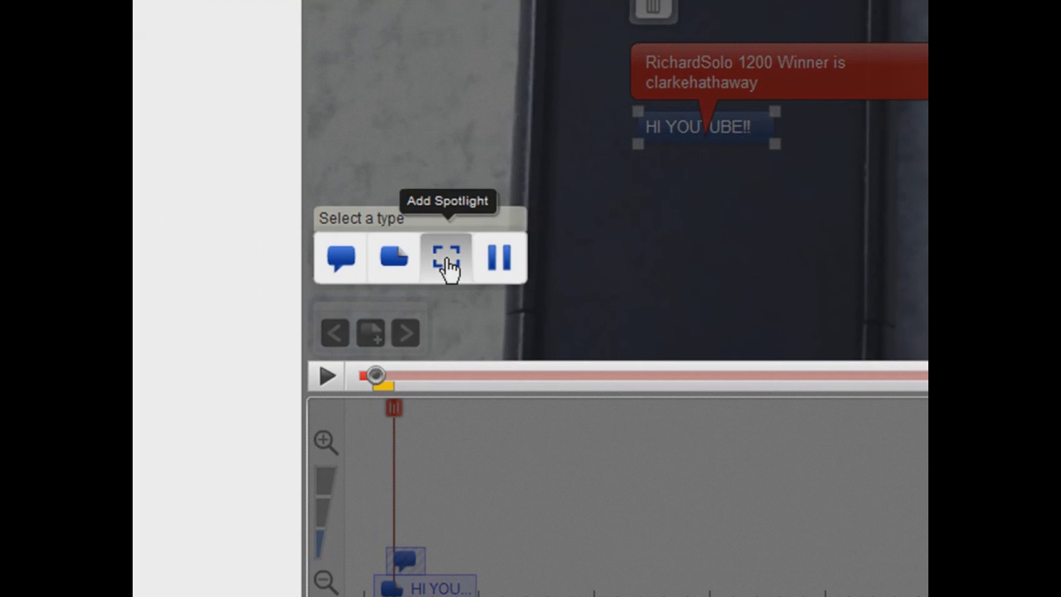
click(447, 264)
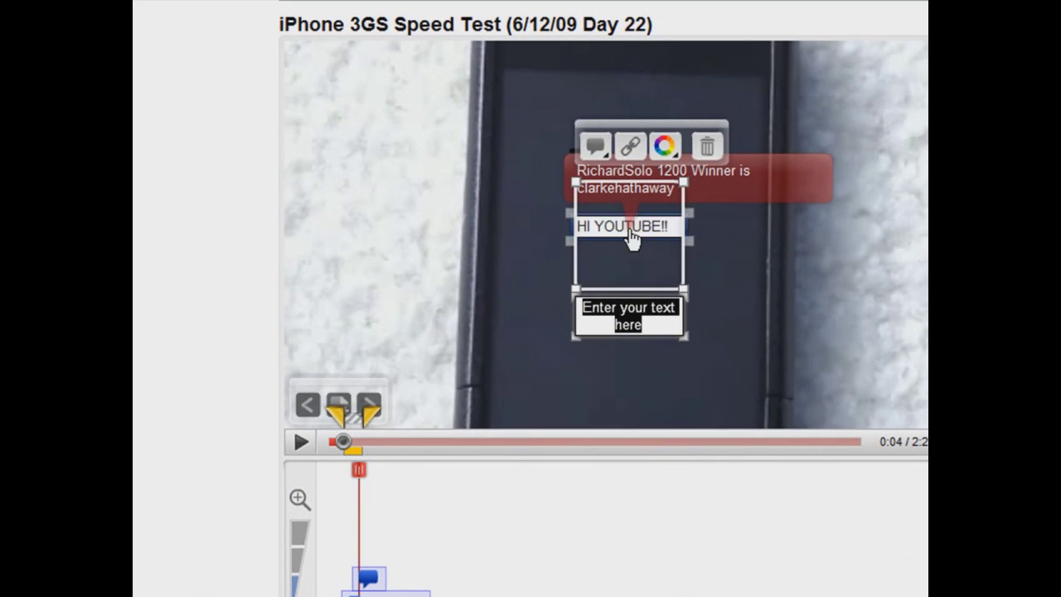
click(632, 238)
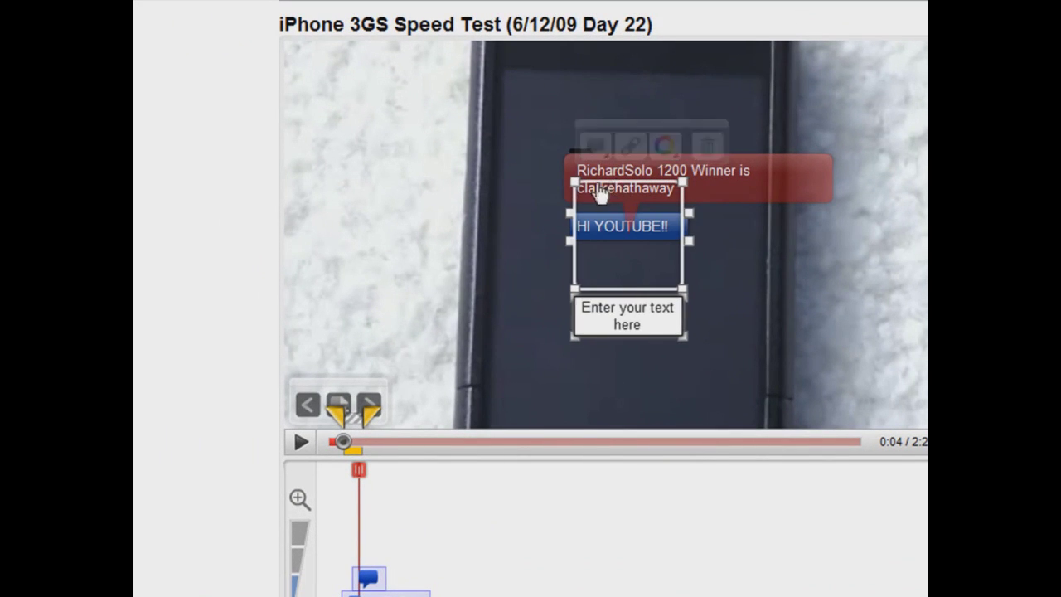
mouse_move(600, 194)
mouse_down()
mouse_move(398, 234)
mouse_move(390, 192)
mouse_up()
- Label the spotlight annotation "ELLO" and change its colour to red
click(442, 332)
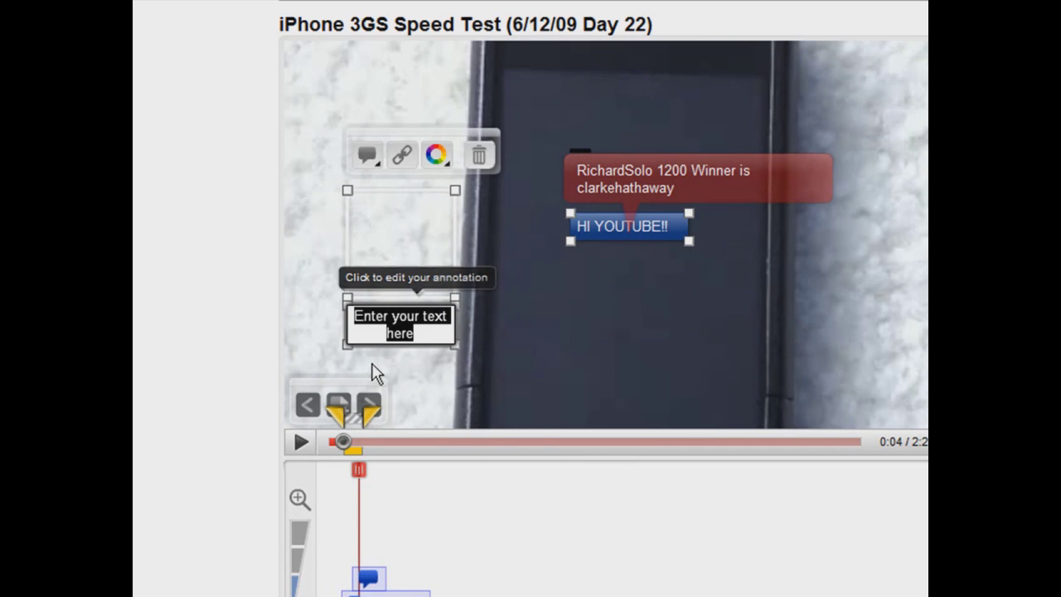
text(ELLO)
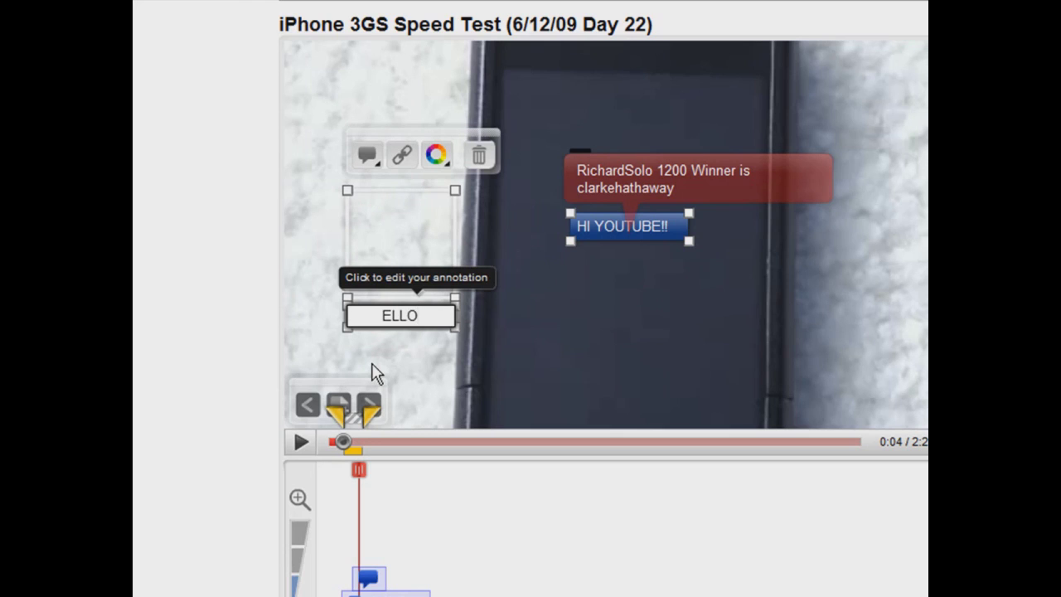
click(439, 158)
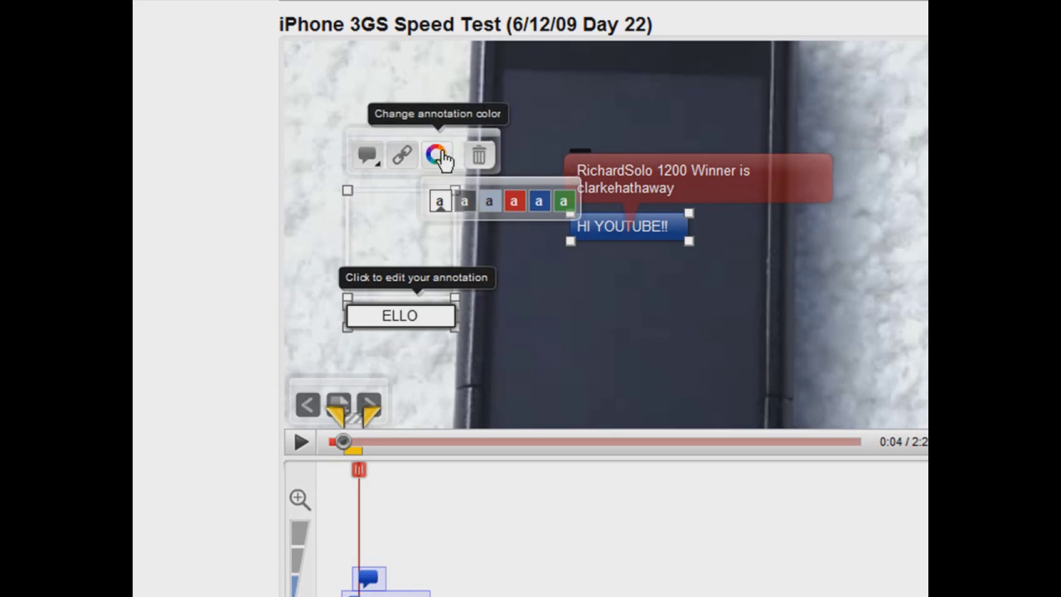
click(516, 202)
- Move the "HI YOUTUBE!!" note further below the red speech bubble and make it slightly taller
click(655, 237)
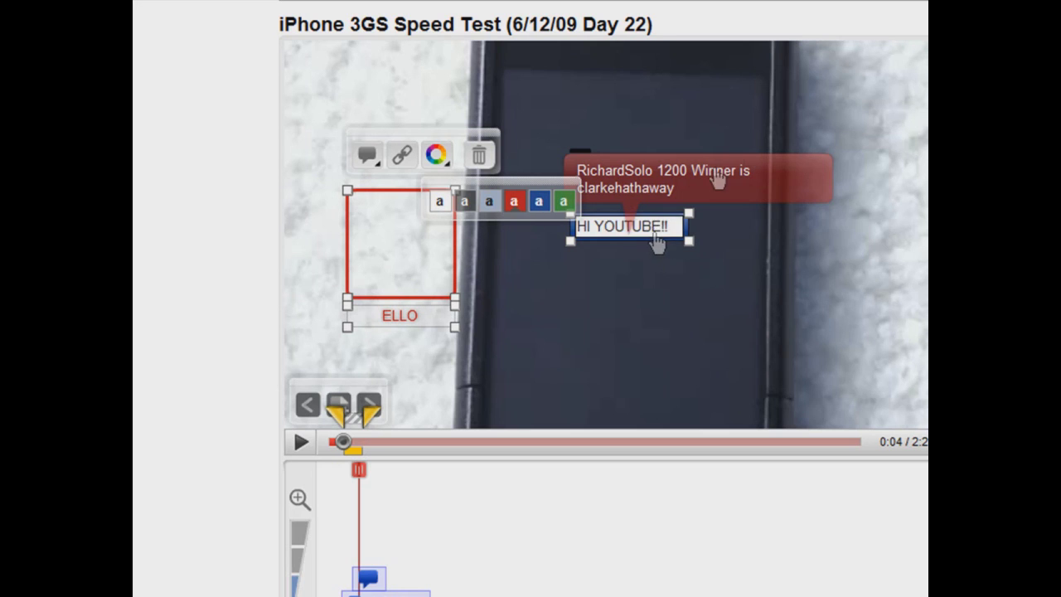
click(733, 170)
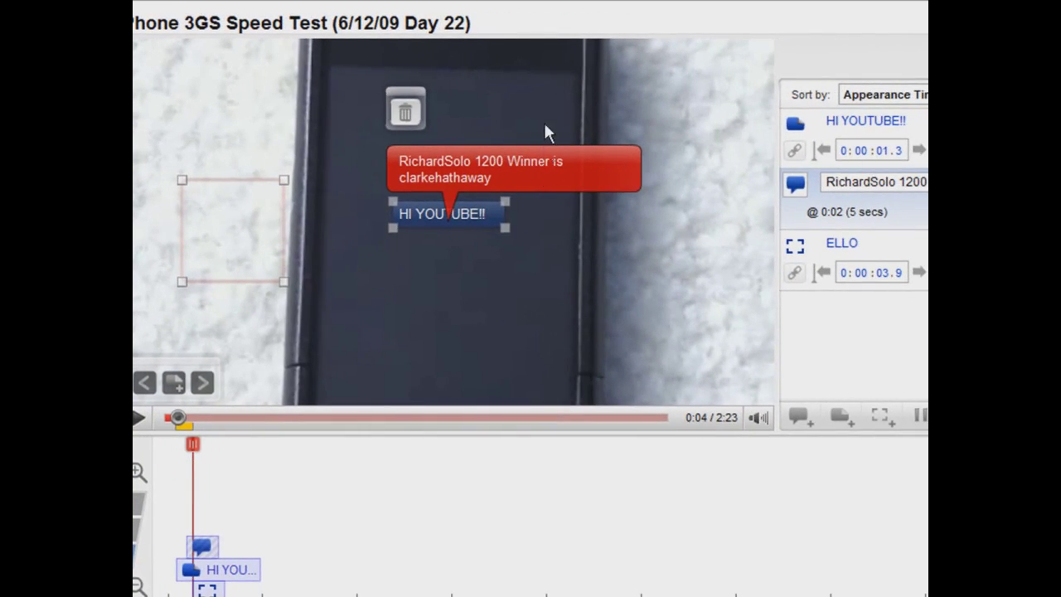
click(439, 214)
triple_click(399, 214)
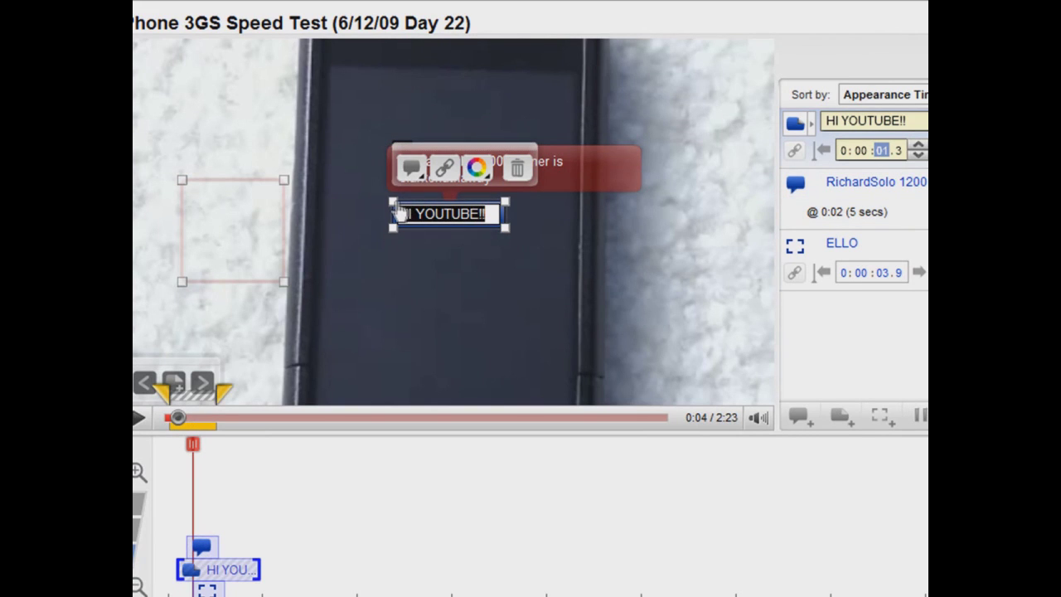
click(413, 215)
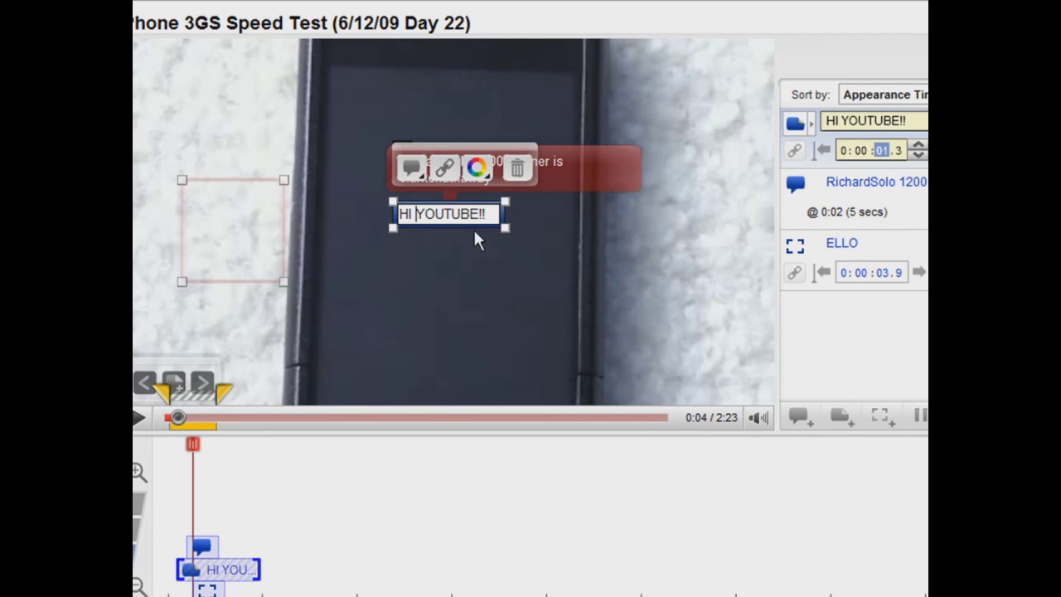
mouse_move(505, 223)
mouse_down()
mouse_move(505, 237)
mouse_move(505, 208)
mouse_move(505, 277)
mouse_move(505, 226)
mouse_move(506, 241)
mouse_up()
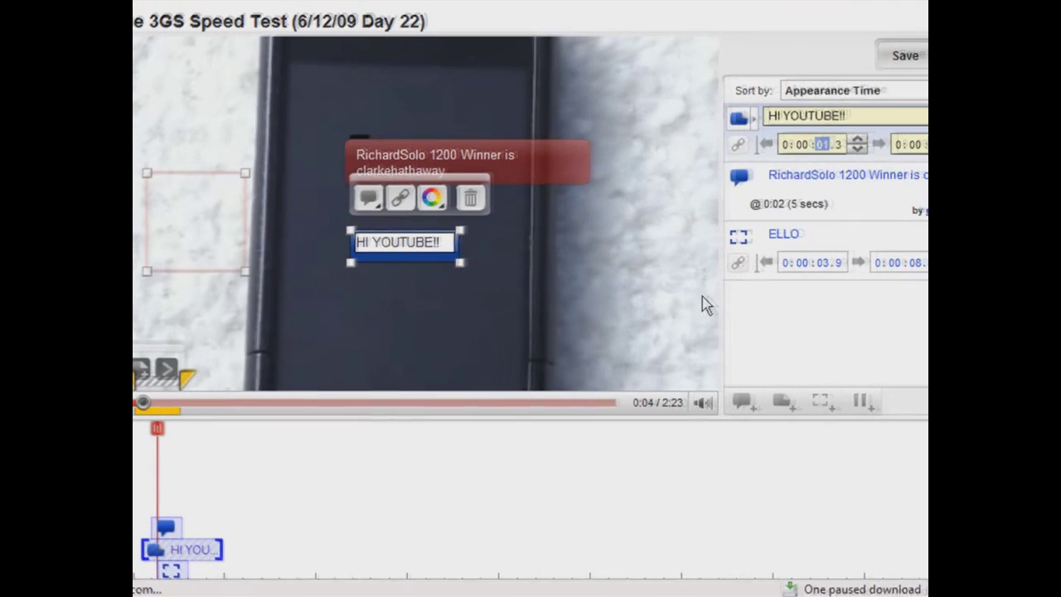
- Save and publish the annotations of the iPhone 3GS Speed Test video
click(898, 55)
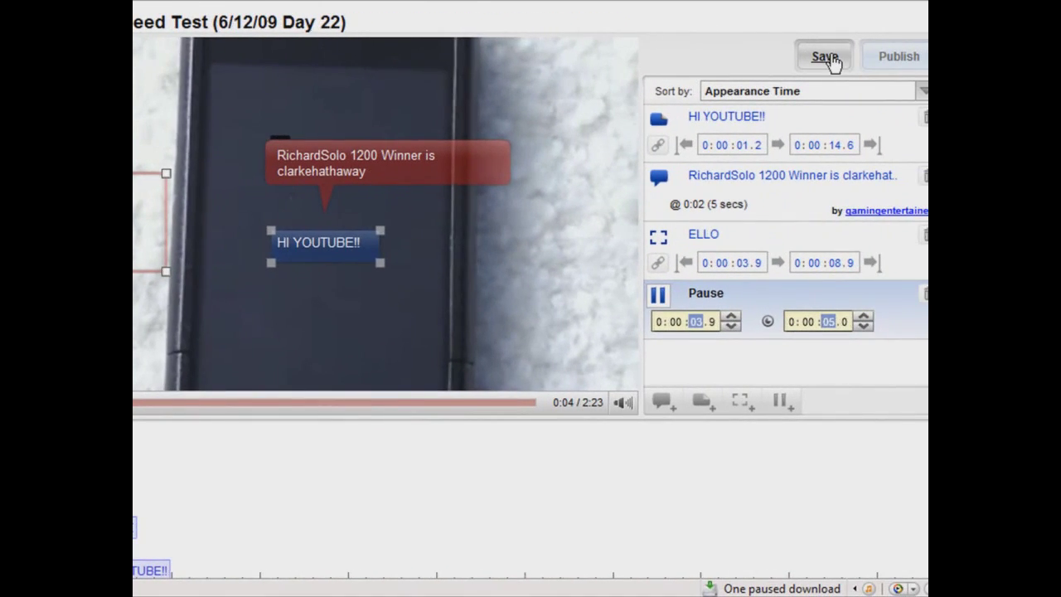
click(821, 58)
click(882, 62)
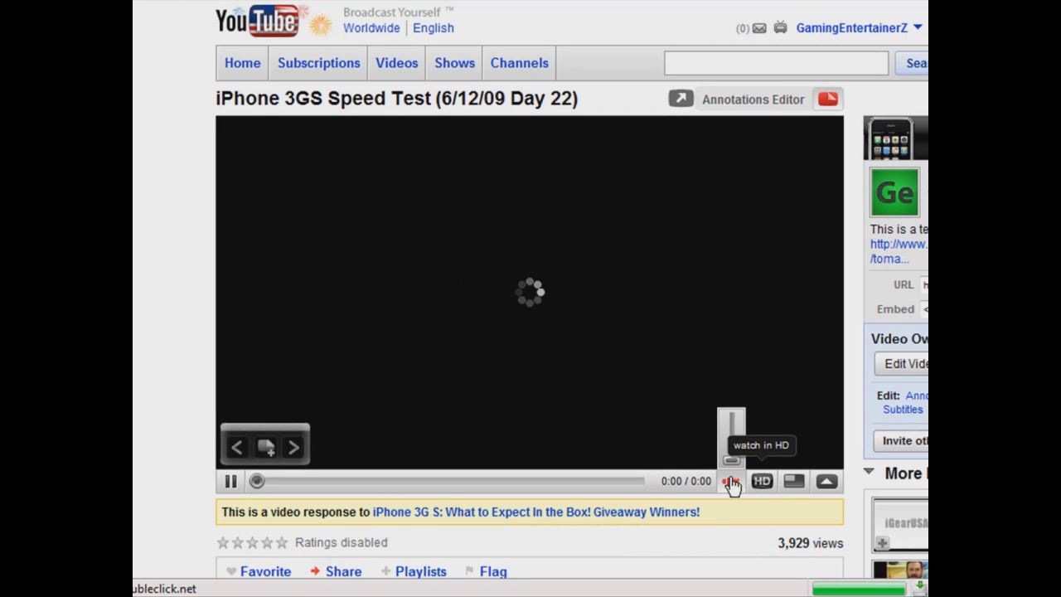
- Mute the playing iPhone 3GS Speed Test video and switch off the Annotations Editor on its watch page
click(732, 482)
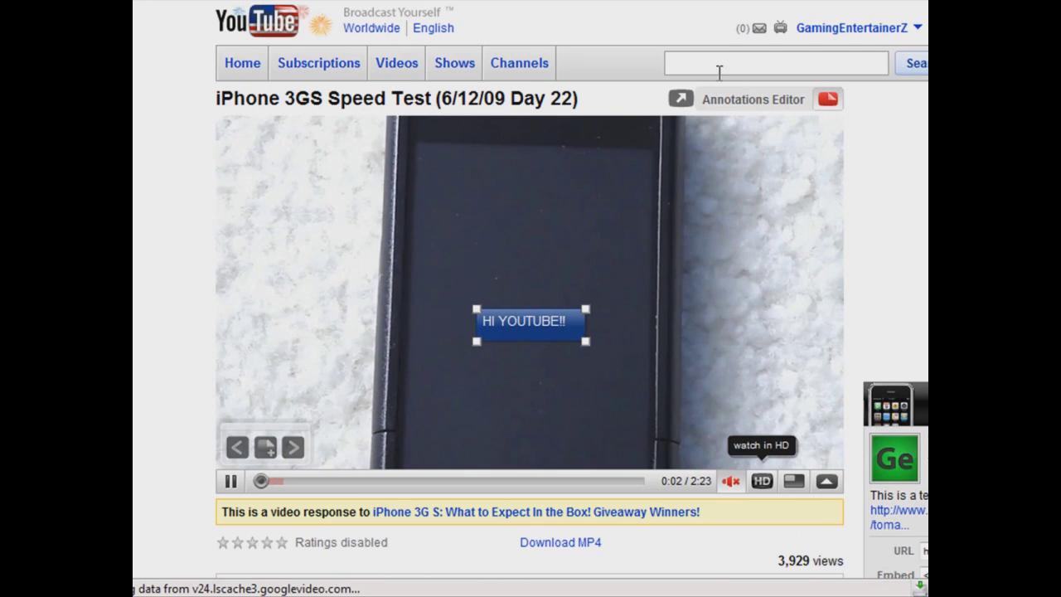
click(828, 99)
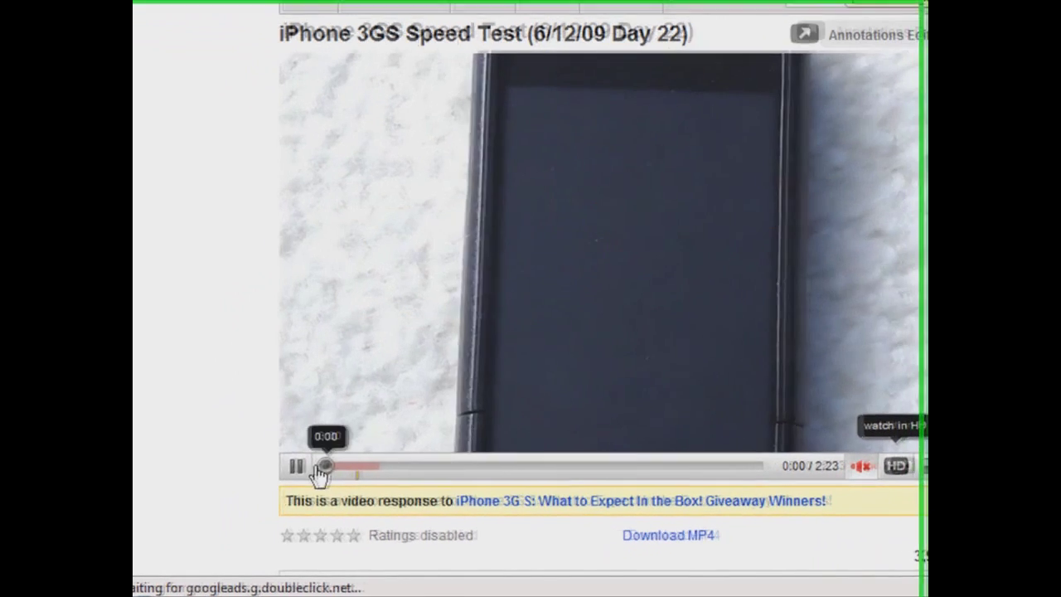
- Play the video from the start, pausing at 0:04 to check the note and speech bubble, and reveal the spotlight's "ELLO" label
click(260, 484)
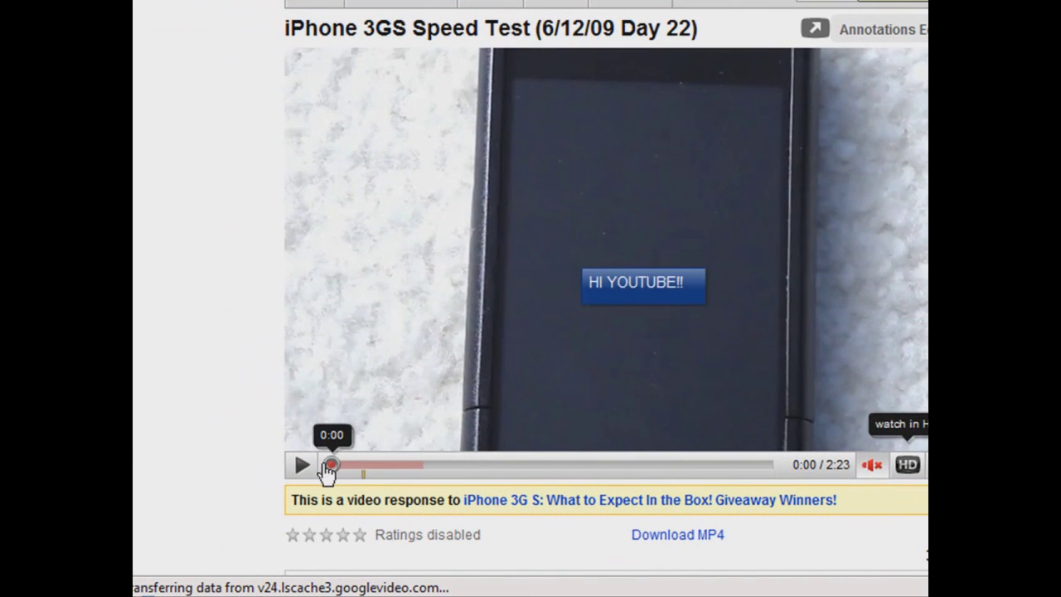
click(314, 465)
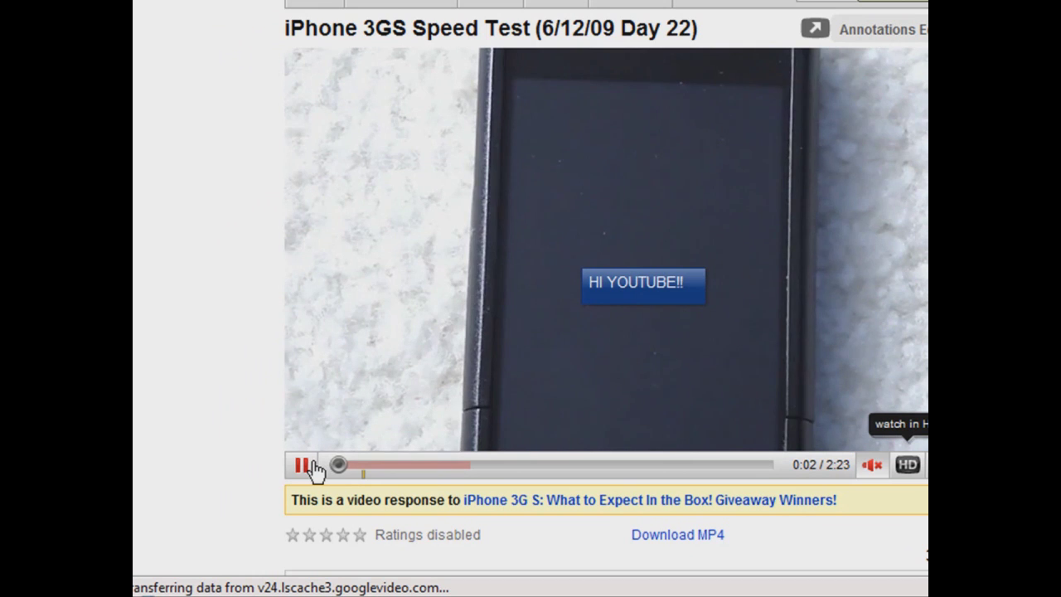
click(303, 465)
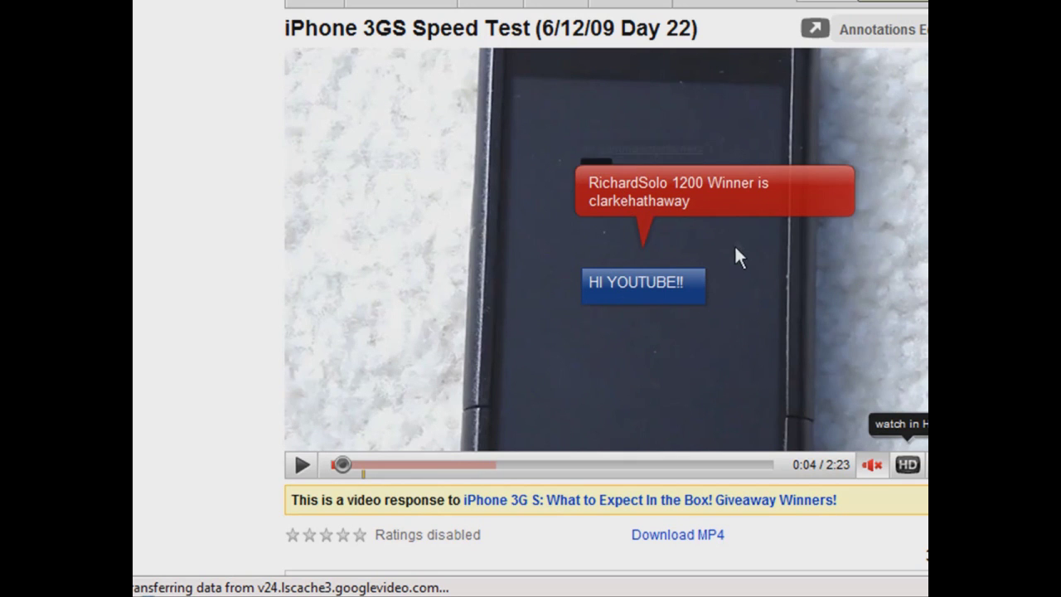
click(302, 468)
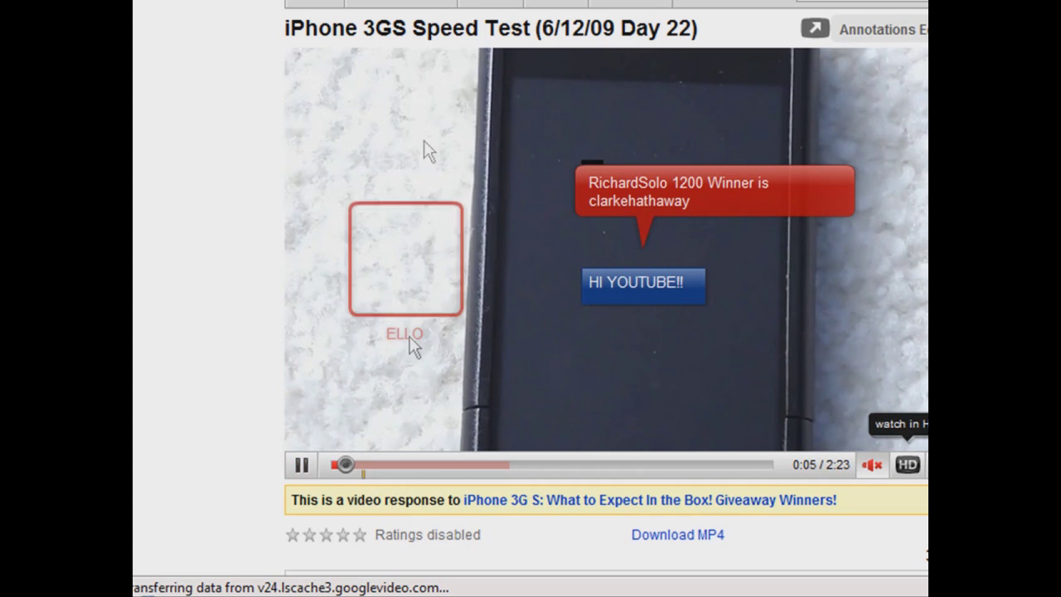
mouse_move(409, 290)
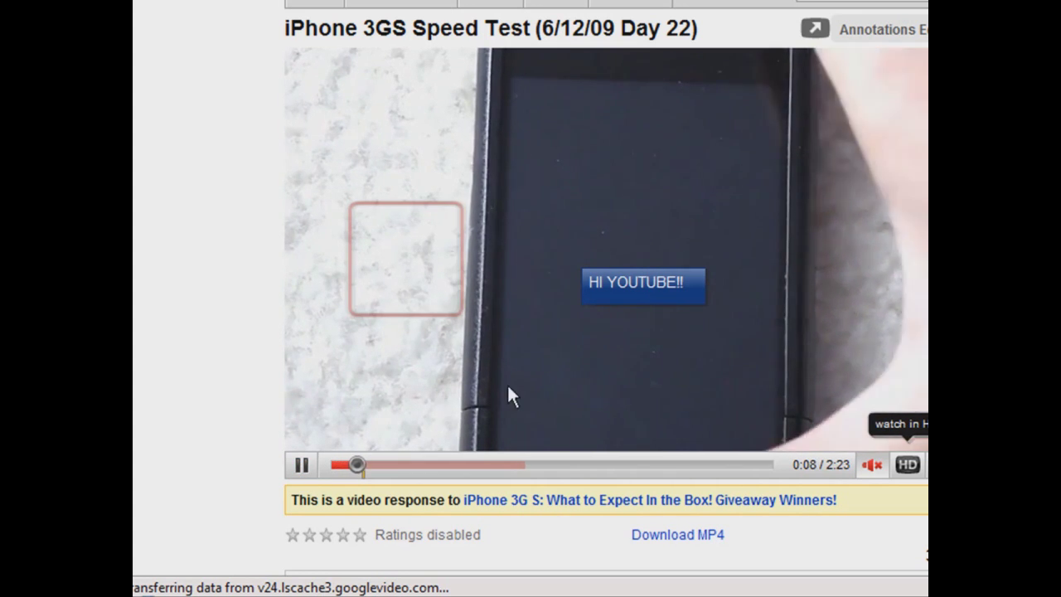
- Pause the video and rewind repeatedly to about 0:06 to recheck the spotlight annotation
click(302, 467)
drag(358, 469, 346, 471)
mouse_move(385, 268)
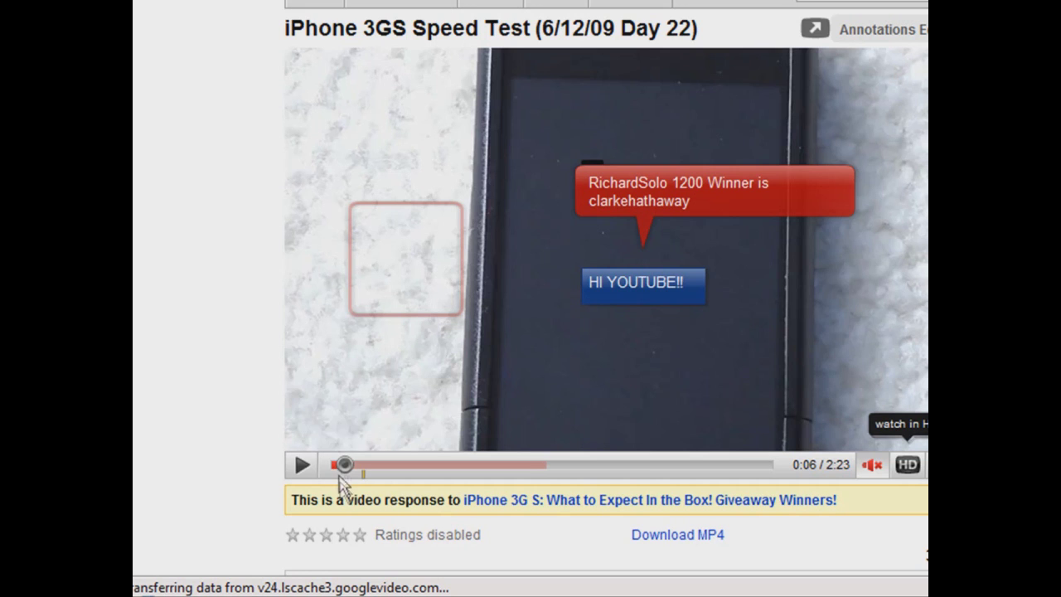
click(310, 471)
click(308, 471)
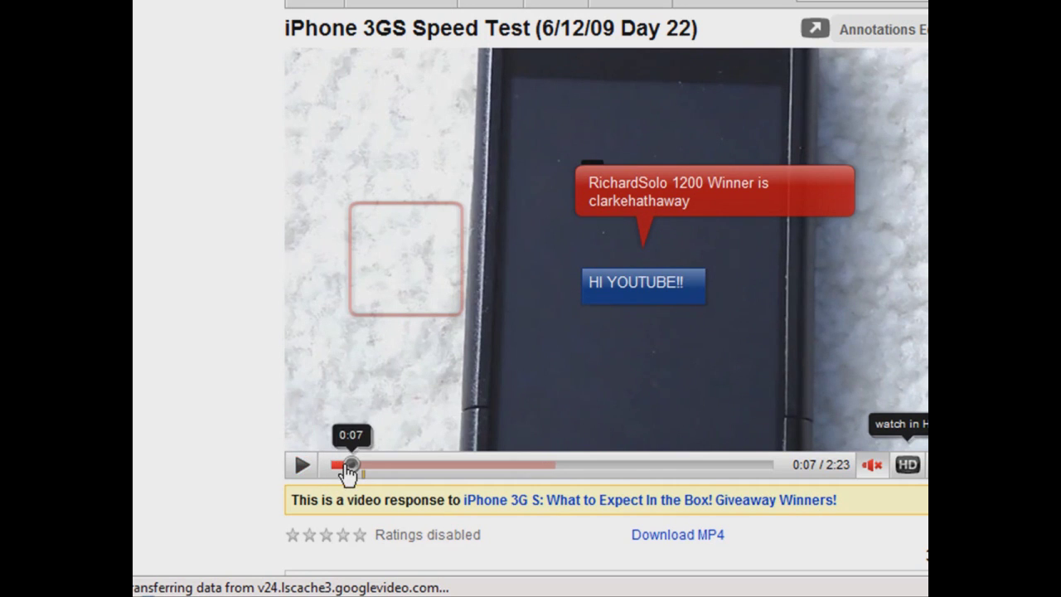
drag(348, 471, 339, 471)
click(320, 470)
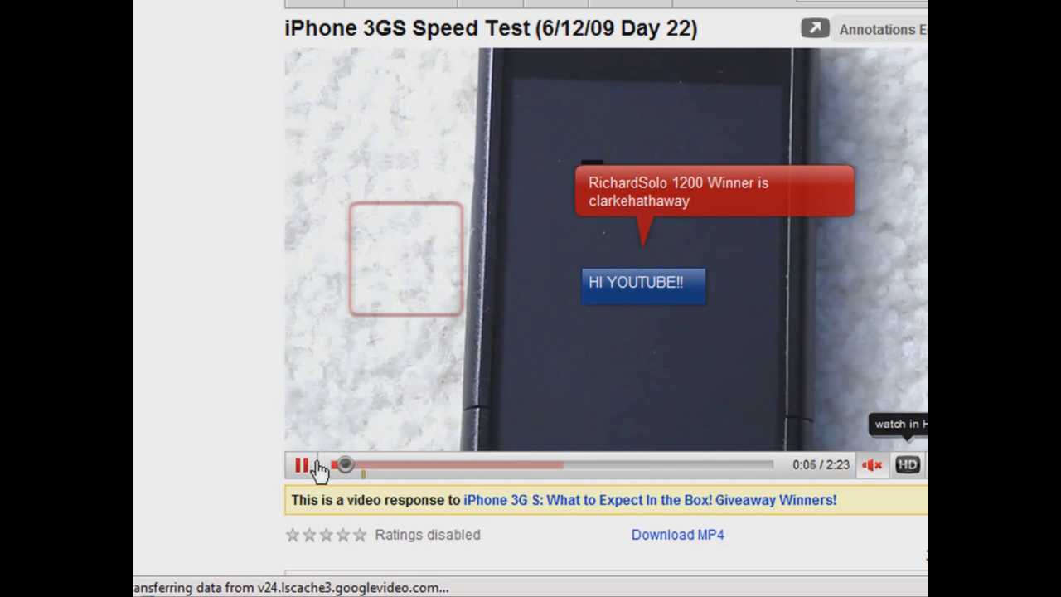
drag(339, 467, 320, 469)
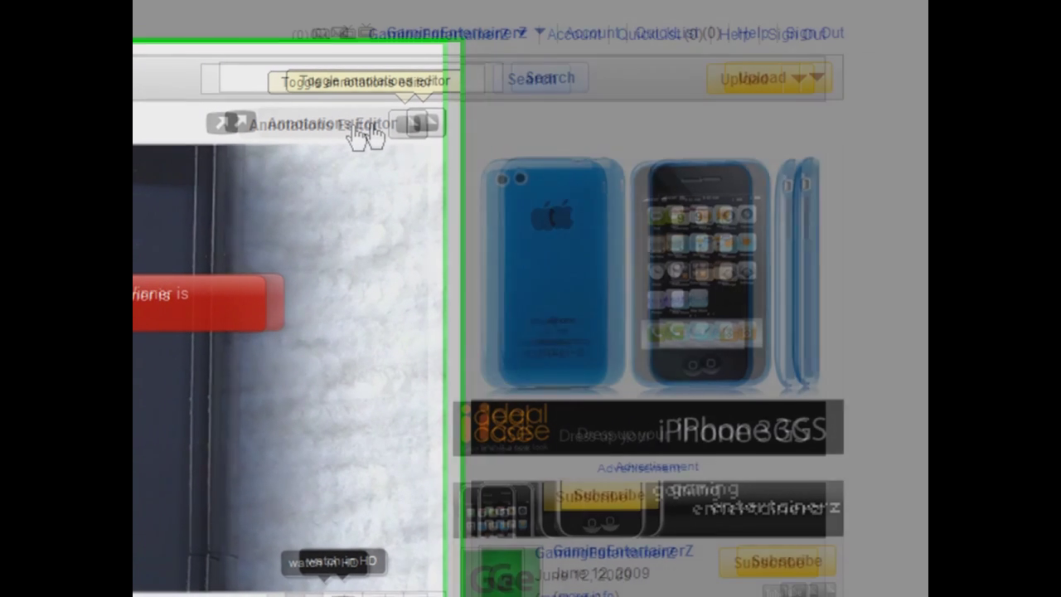
- Switch the Annotations Editor back on for the video and open its full annotations editing page
click(346, 133)
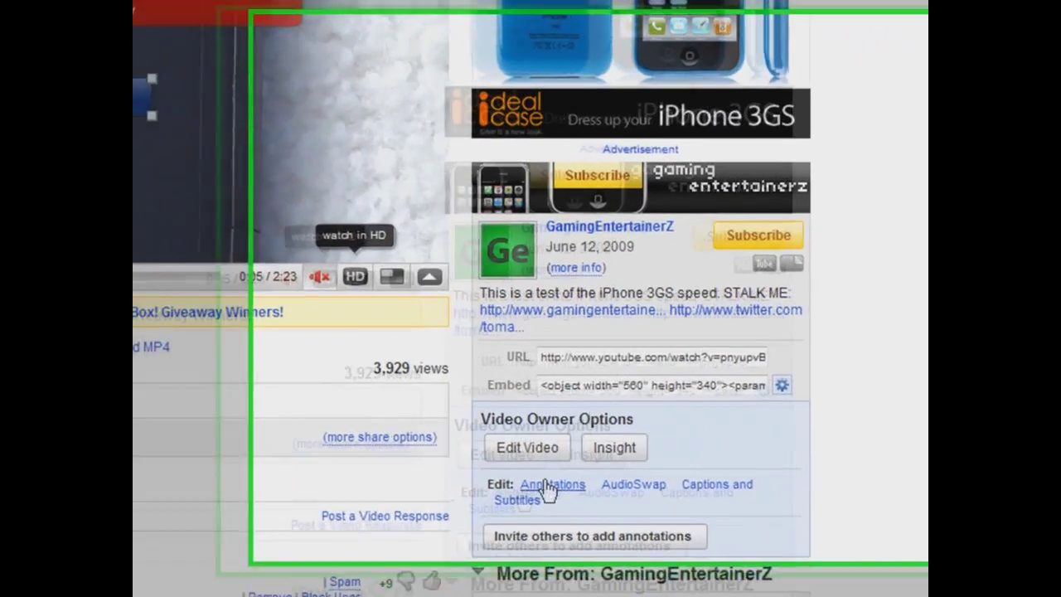
click(672, 446)
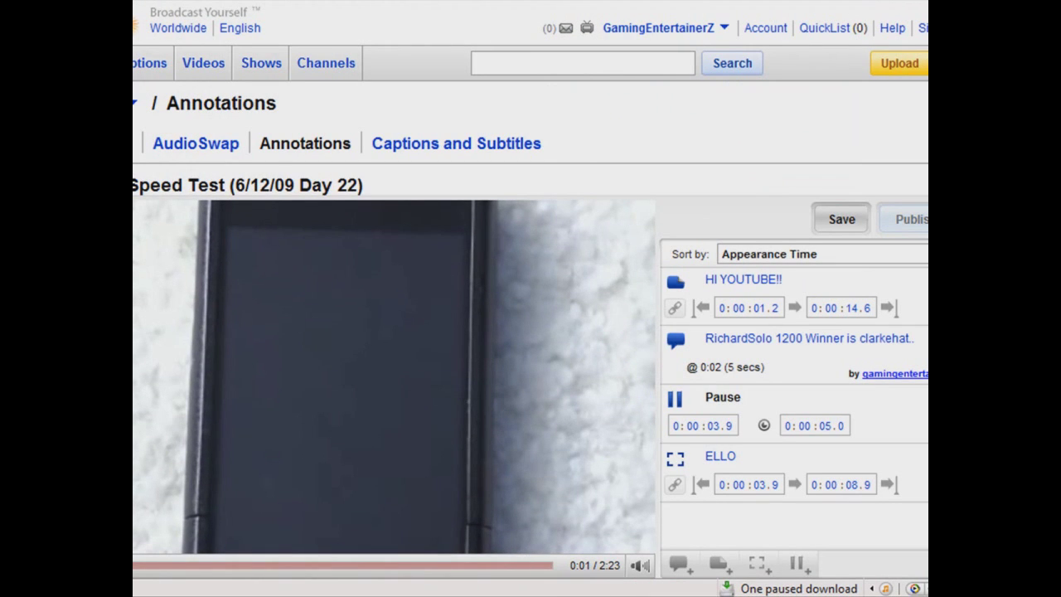
- Delete the "HI YOUTUBE!!" note, the pause and the "ELLO" spotlight, and publish the remaining annotations
key(Delete)
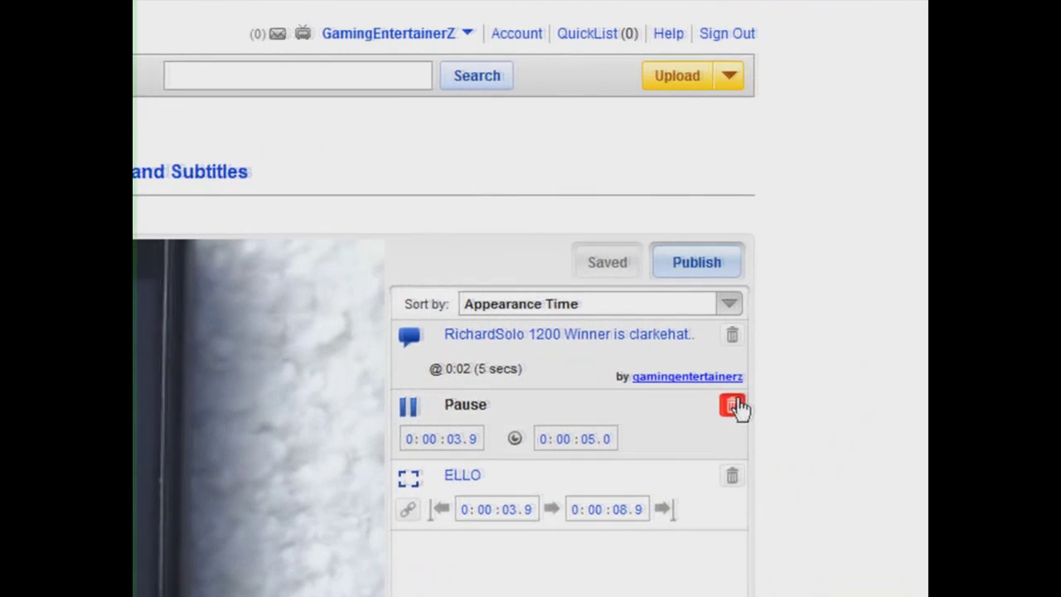
click(732, 406)
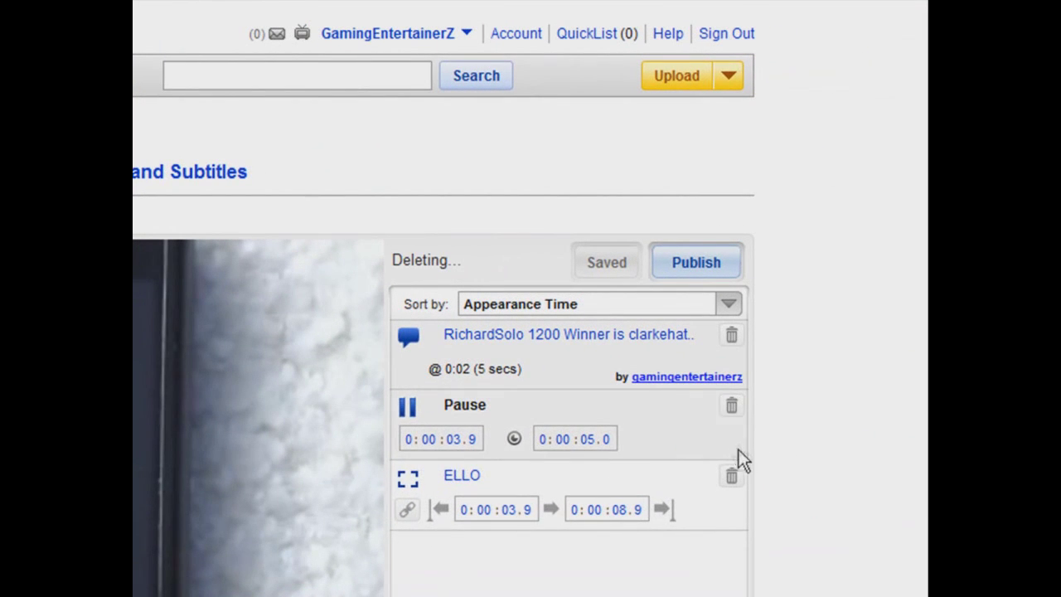
click(733, 406)
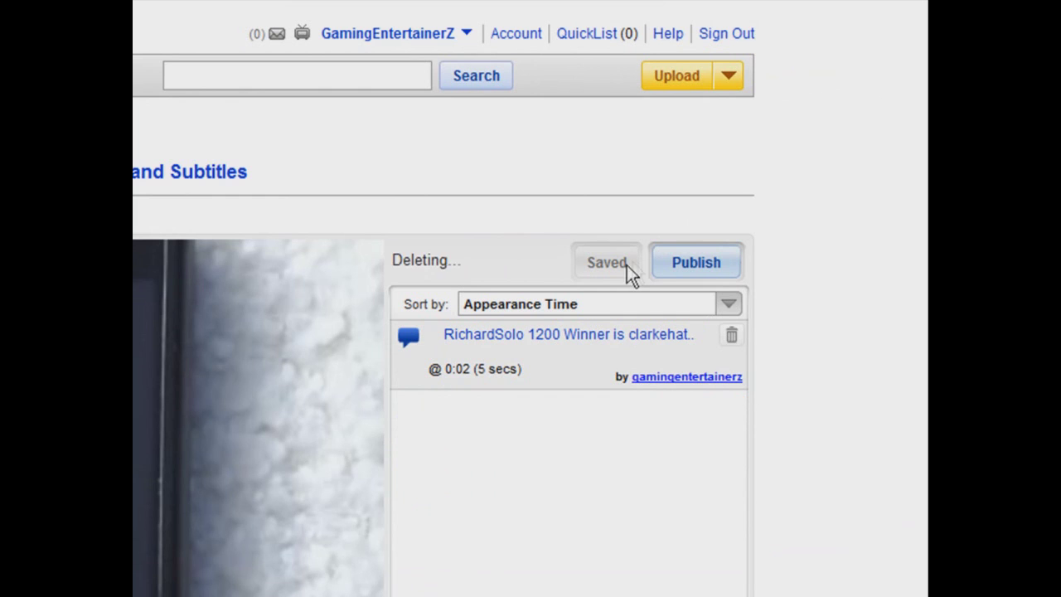
click(688, 266)
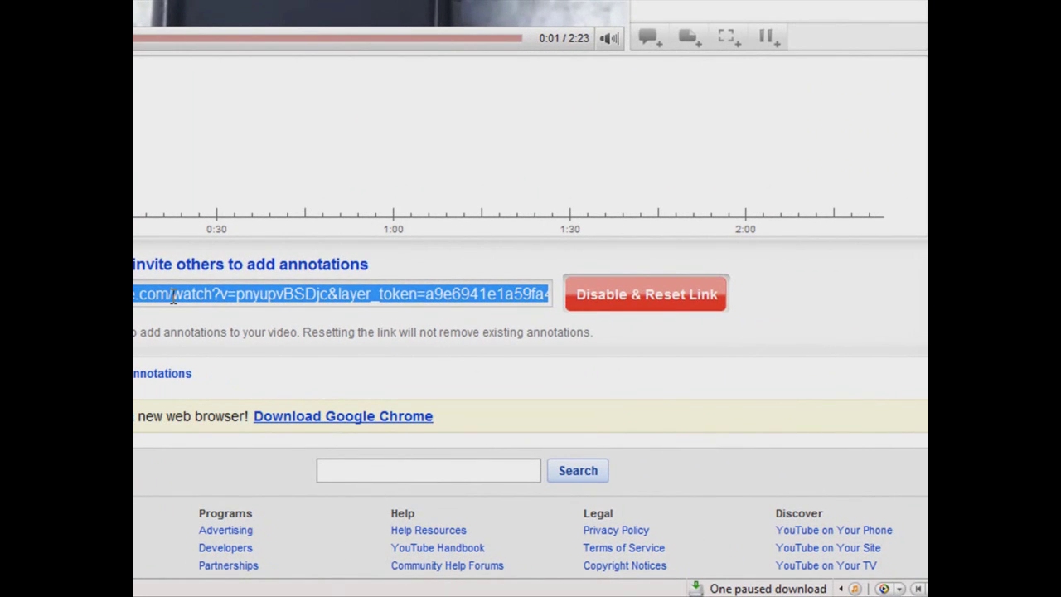
- Examine the annotation list and the link for inviting others to add annotations to the video
scroll(531, 248, up, 5)
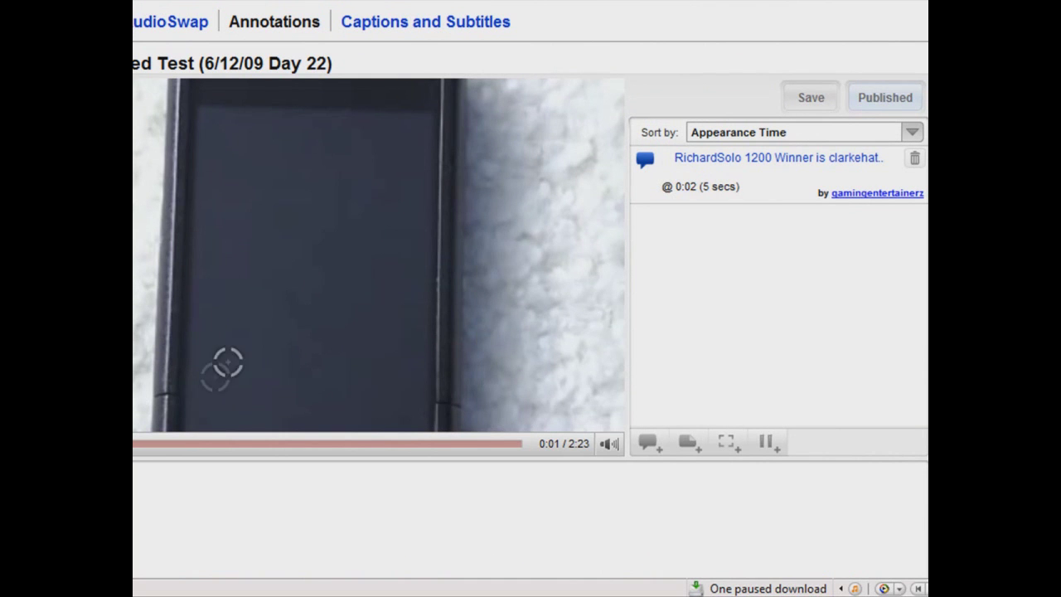
scroll(531, 299, down, 5)
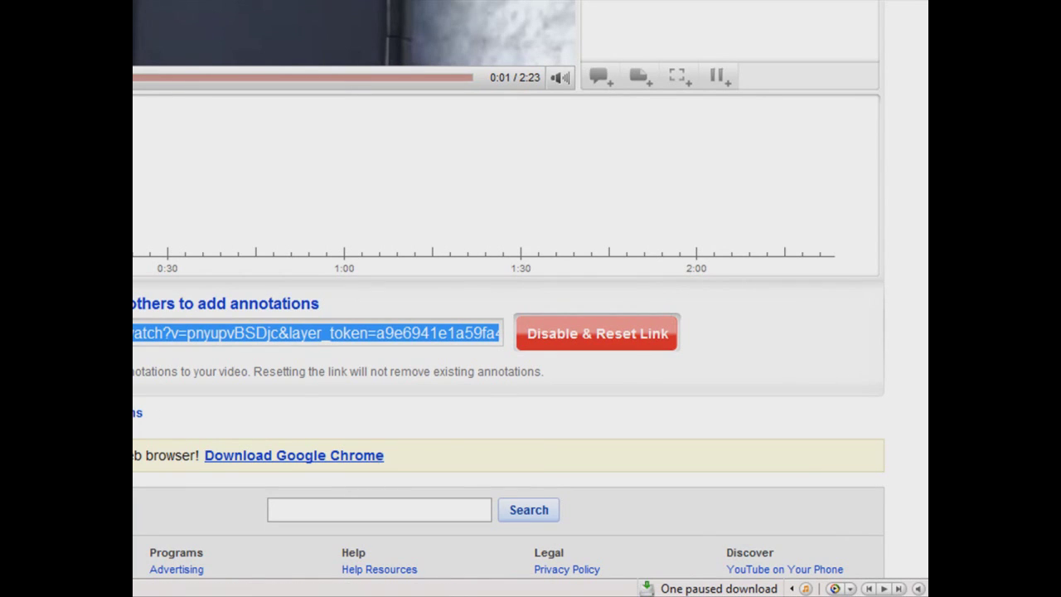
scroll(379, 457, up, 4)
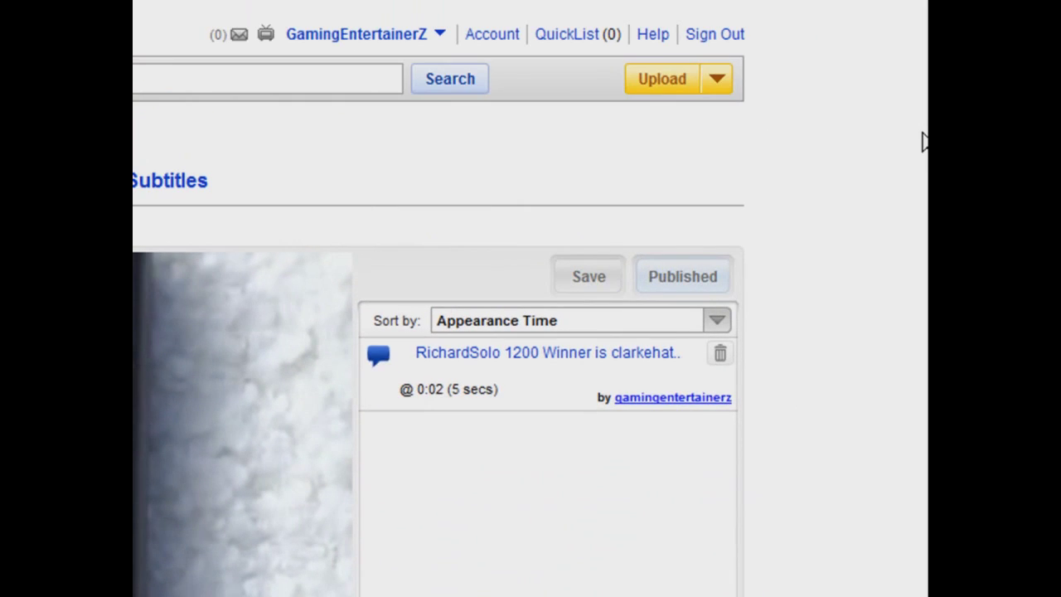